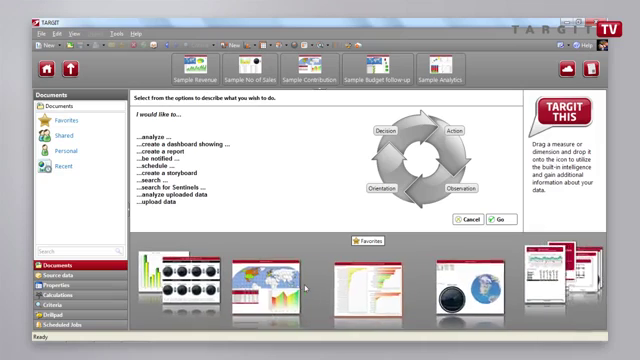
pyautogui.scroll(1, 305, 288)
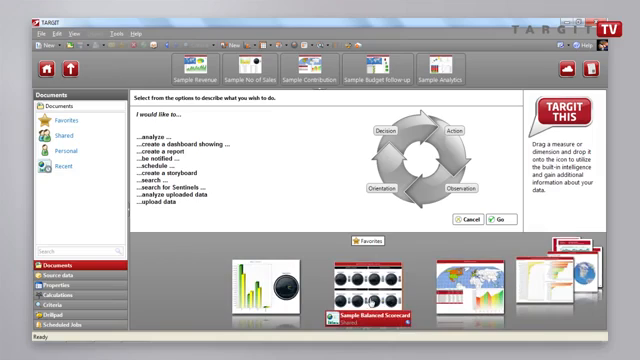
# - Open the Sample Balanced Scorecard document from the Favorites carousel
pyautogui.click(370, 300)
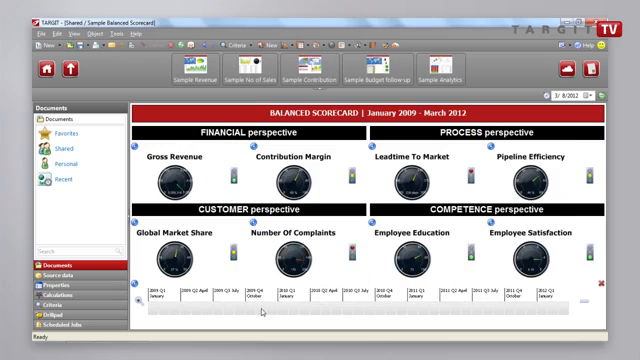
# - Narrow the scorecard's timeline selection to the four quarters of 2010
pyautogui.moveTo(281, 311); pyautogui.dragTo(402, 313)
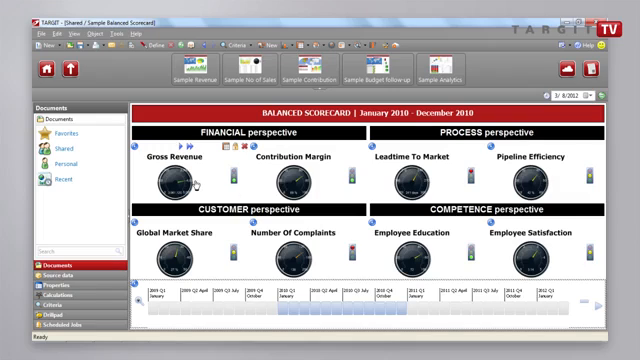
# - Drill into Gross Revenue, view country revenue as a table, then return to the map
pyautogui.moveTo(177, 183)
pyautogui.doubleClick(197, 186)
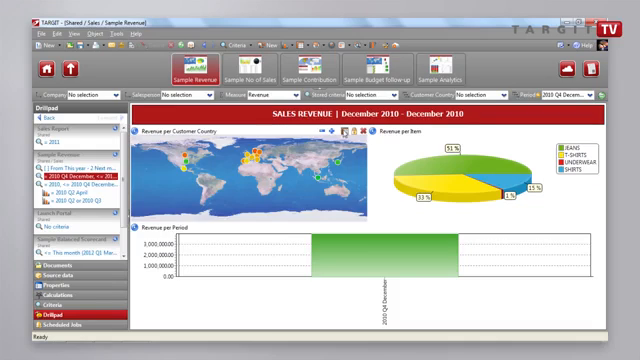
pyautogui.click(345, 133)
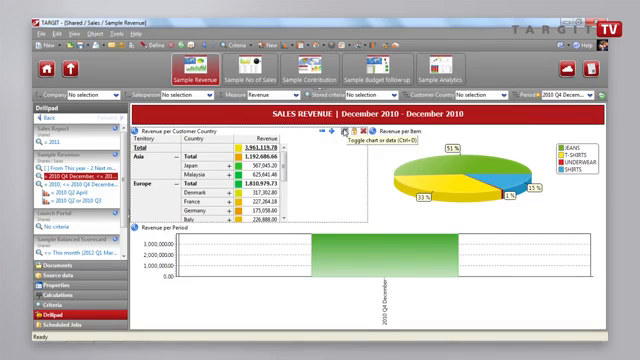
pyautogui.click(345, 133)
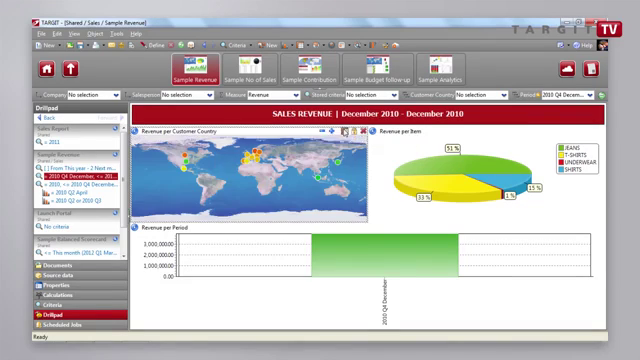
# - Set the Period criteria to the whole year 2010
pyautogui.click(565, 95)
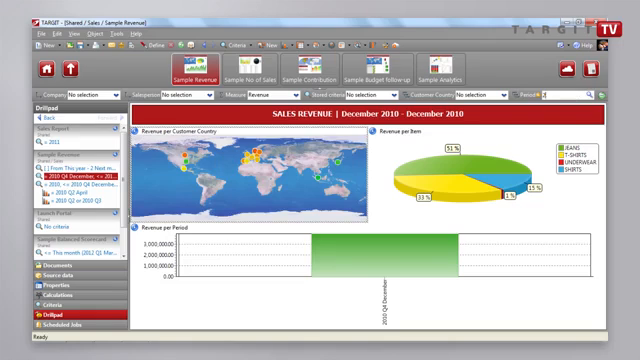
pyautogui.write('2010')
pyautogui.press('Return')
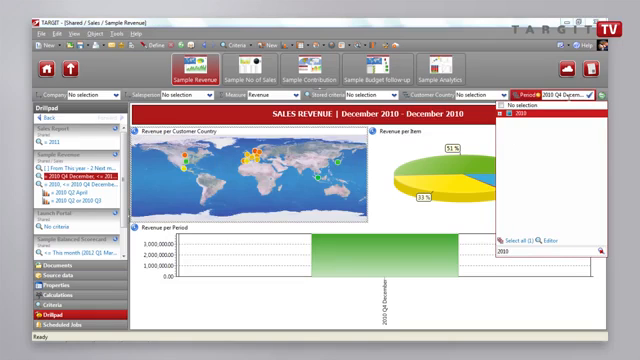
pyautogui.click(530, 113)
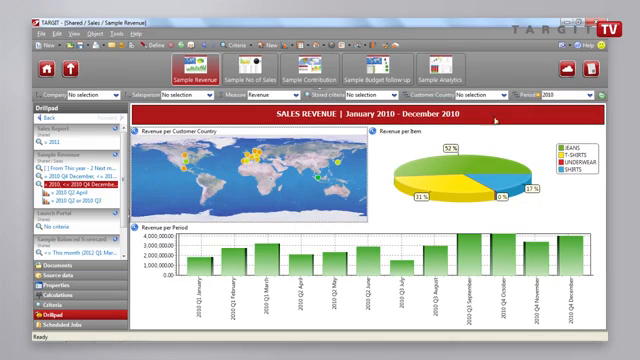
pyautogui.moveTo(380, 151)
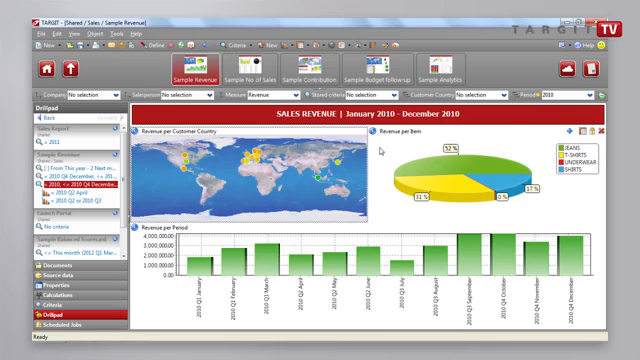
# - Select the April 2010 bar and extend the selection through September 2010
pyautogui.click(302, 268)
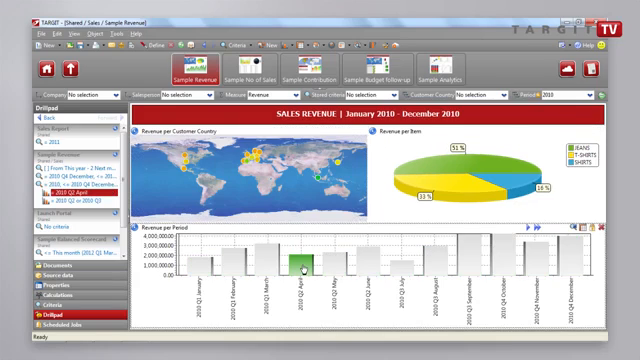
pyautogui.keyDown('shift'); pyautogui.click(468, 270); pyautogui.keyUp('shift')
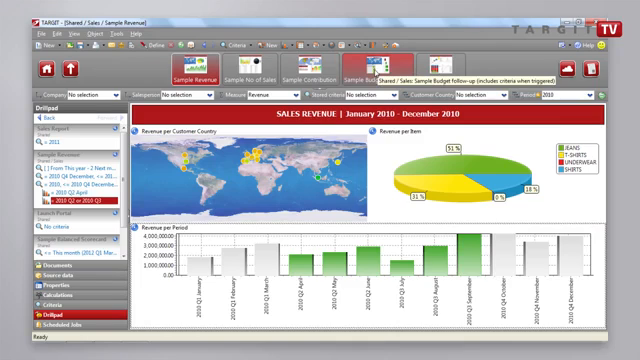
# - Switch to the Sample Budget follow-up report, keeping April–September 2010
pyautogui.click(375, 68)
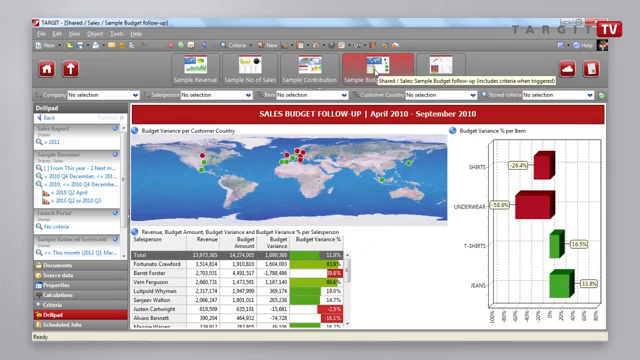